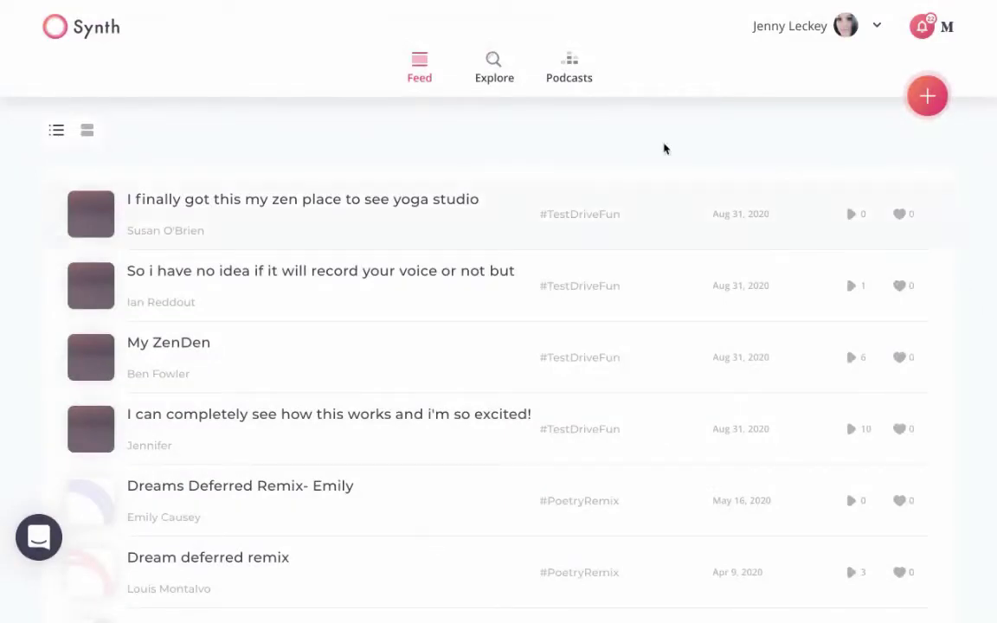
Browse the popular podcasts on Explore, then show the Podcasts list of your podcasts
left_click(495, 66)
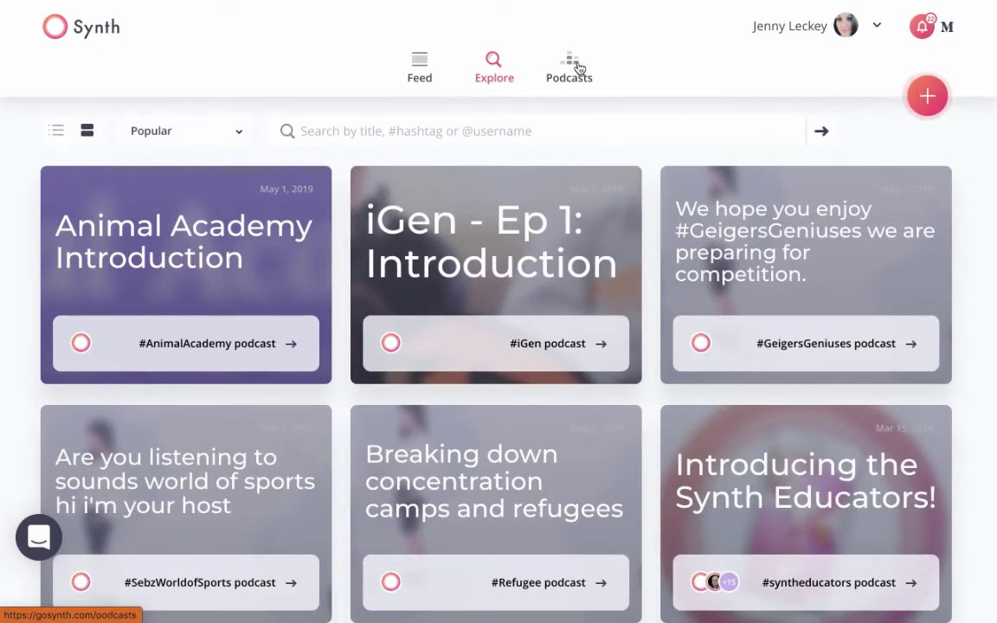
left_click(572, 68)
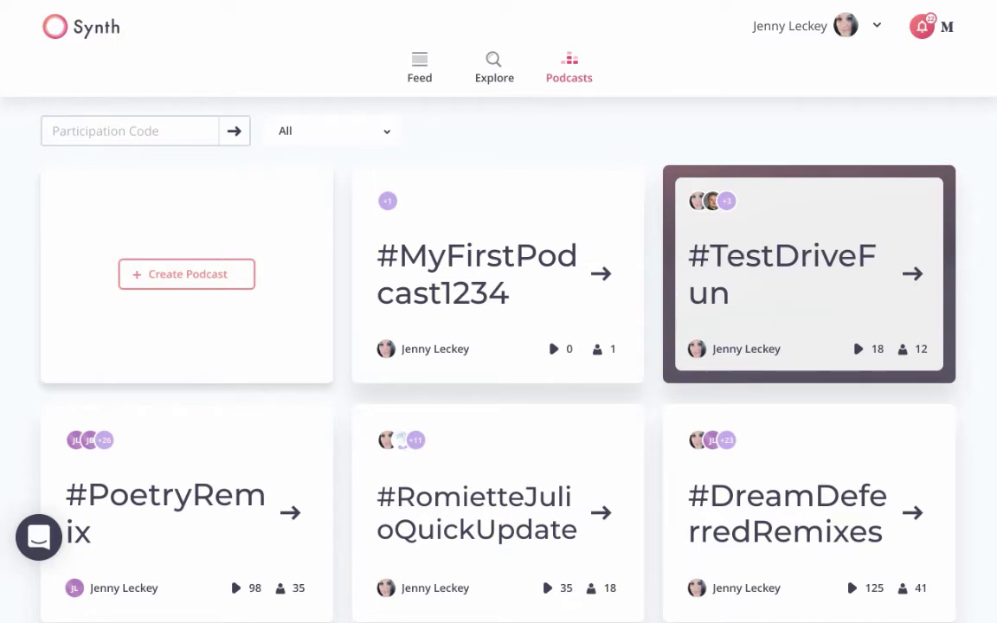
Create the podcast #MyFirstPodcastYay and dismiss its Share Podcast dialog
left_click(161, 276)
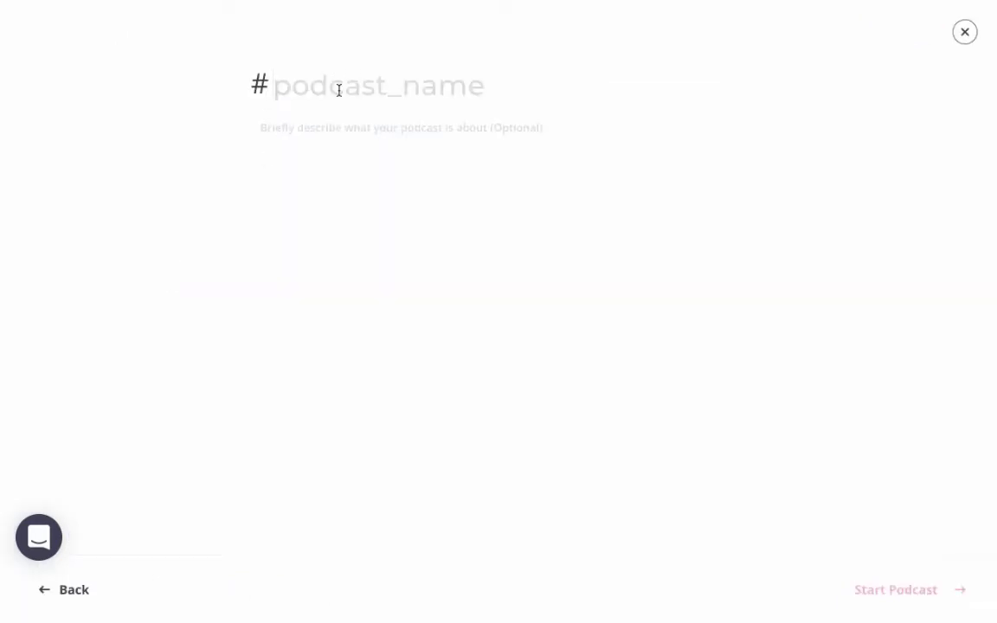
type("MyFirstPodcastYay")
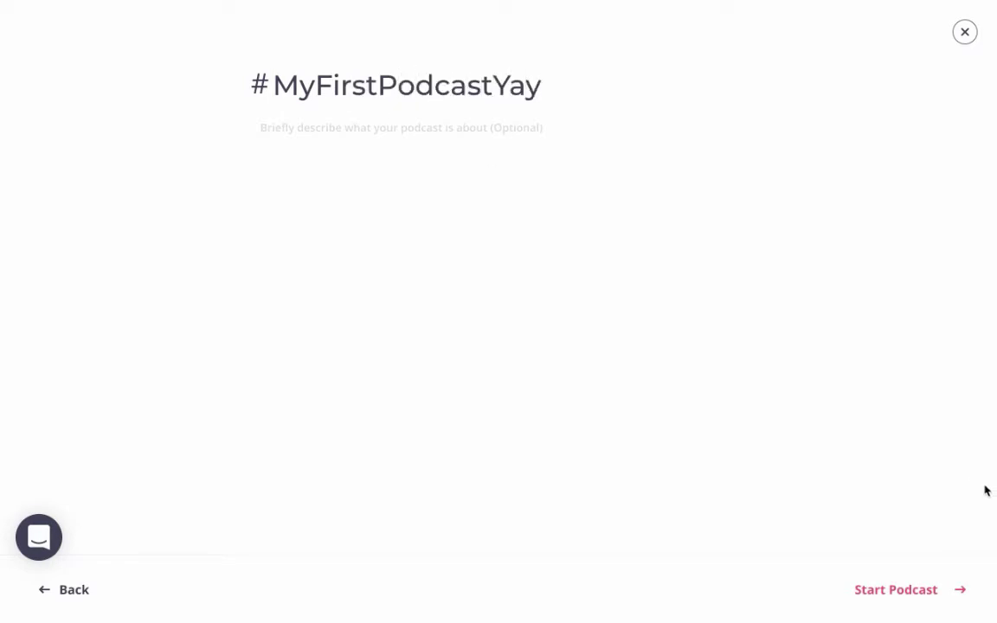
left_click(924, 592)
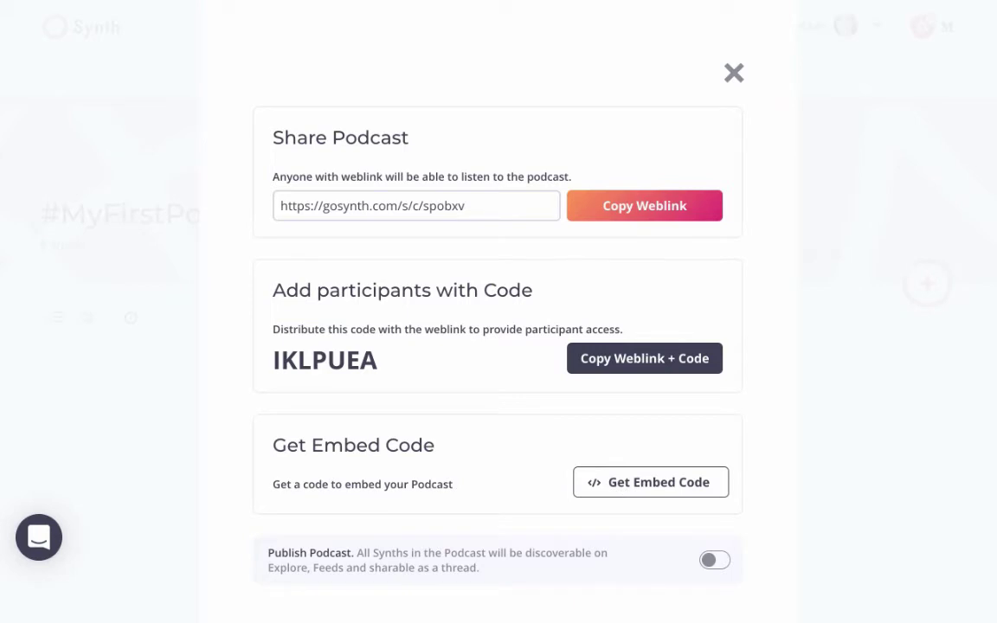
left_click(734, 72)
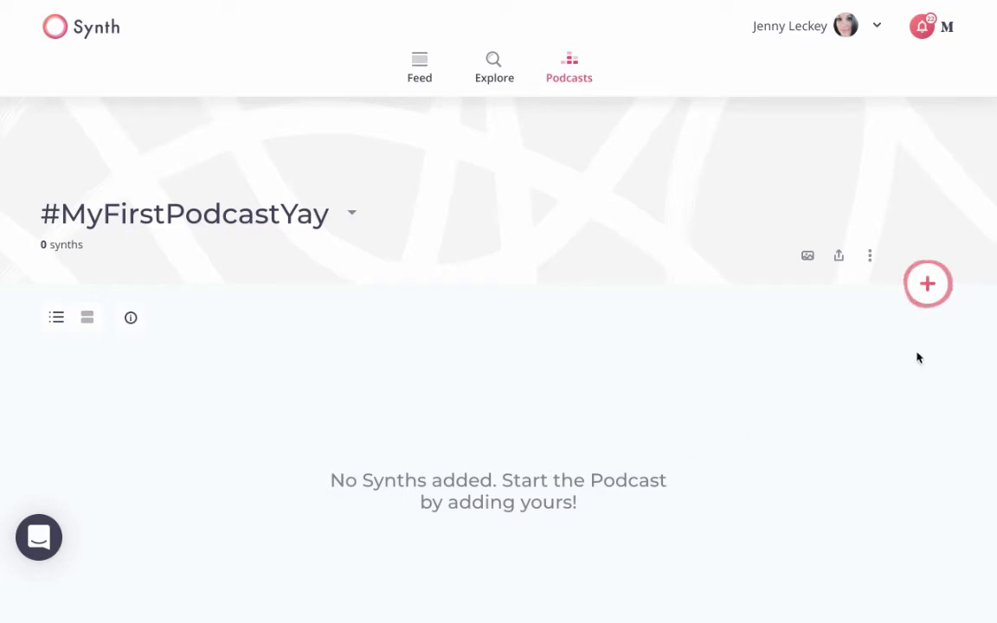
Record a roughly 15-second synth in two takes and finish it for playback review
left_click(928, 284)
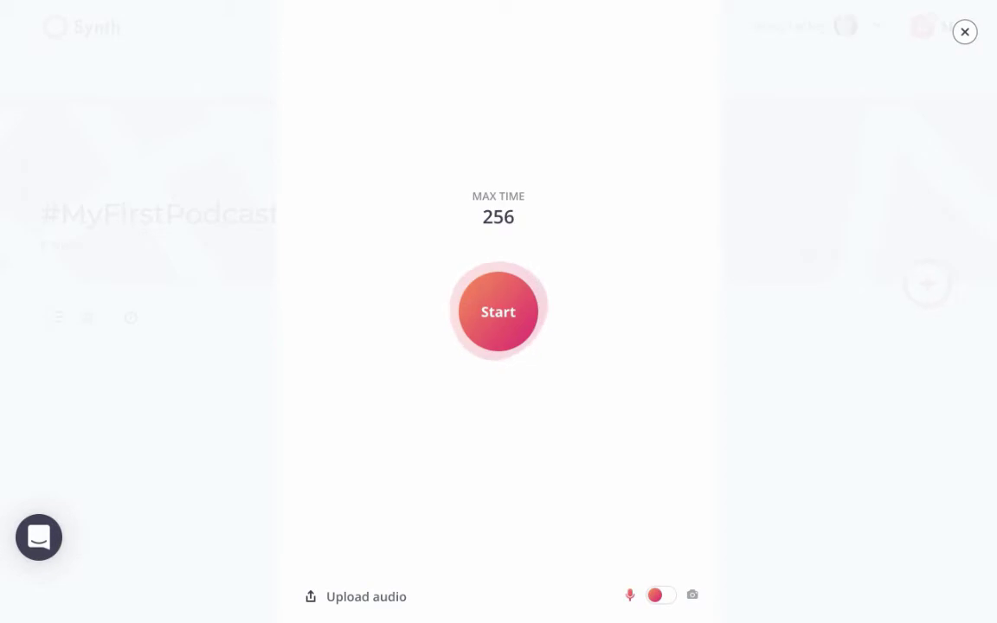
left_click(475, 298)
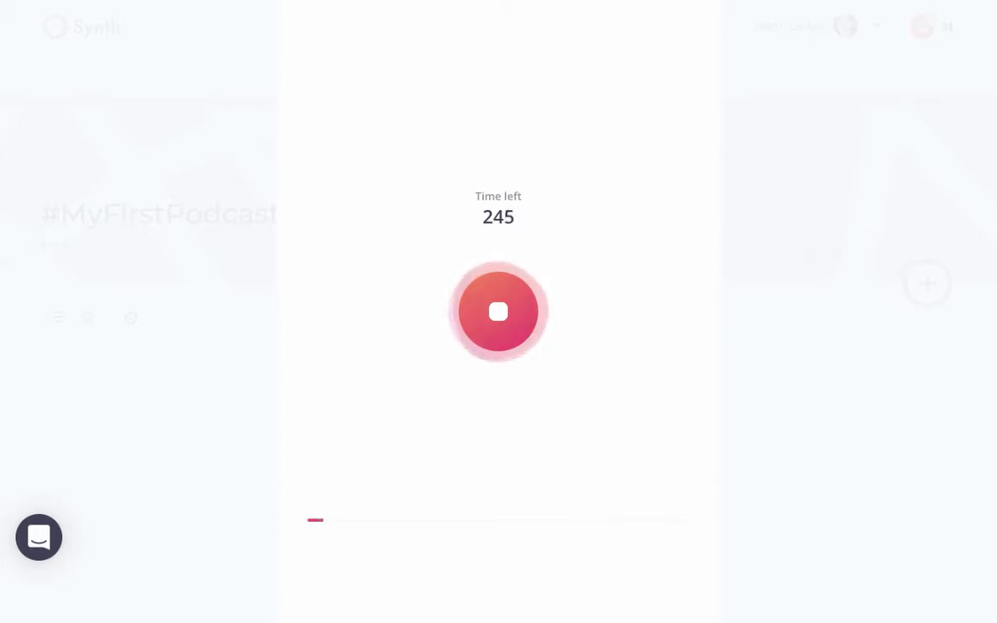
left_click(498, 305)
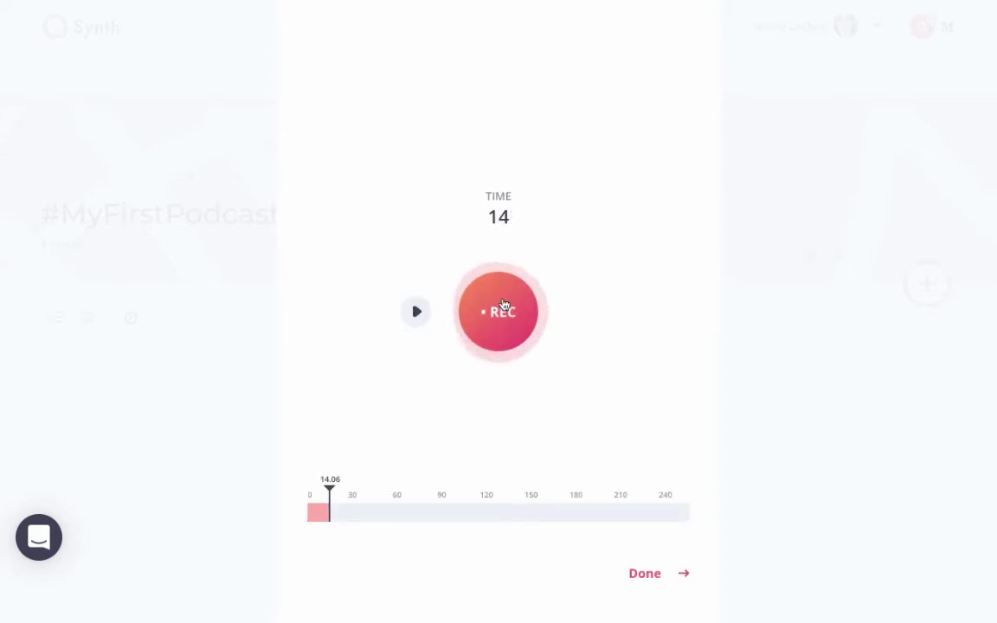
left_click(502, 306)
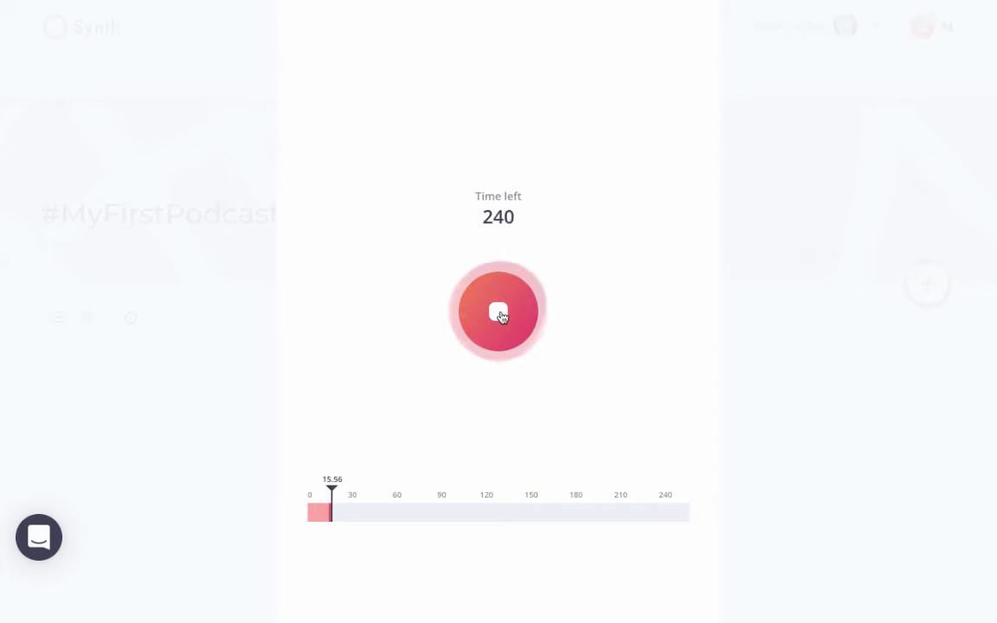
left_click(500, 315)
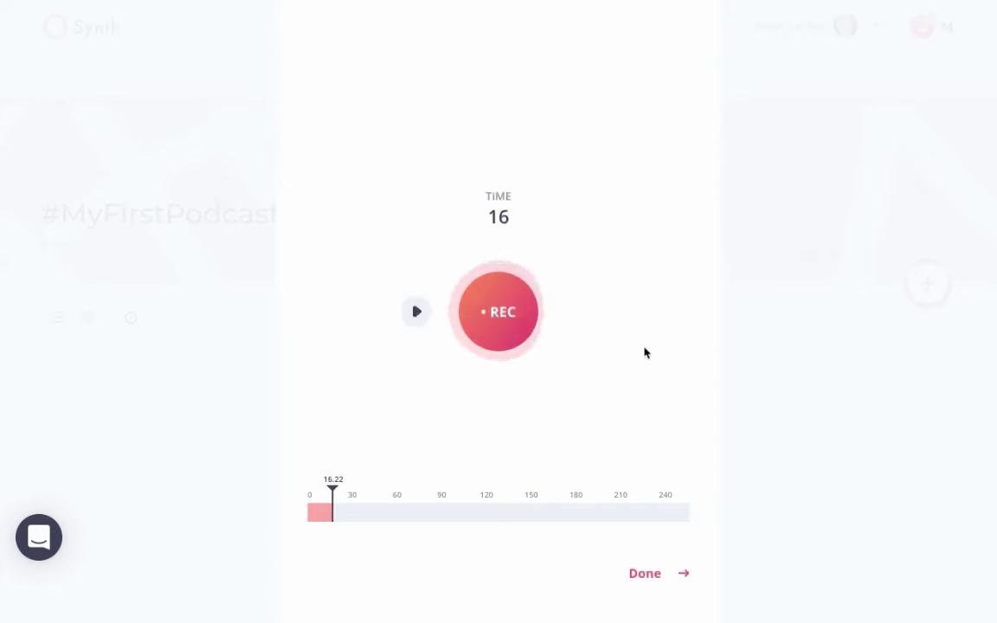
left_click(658, 580)
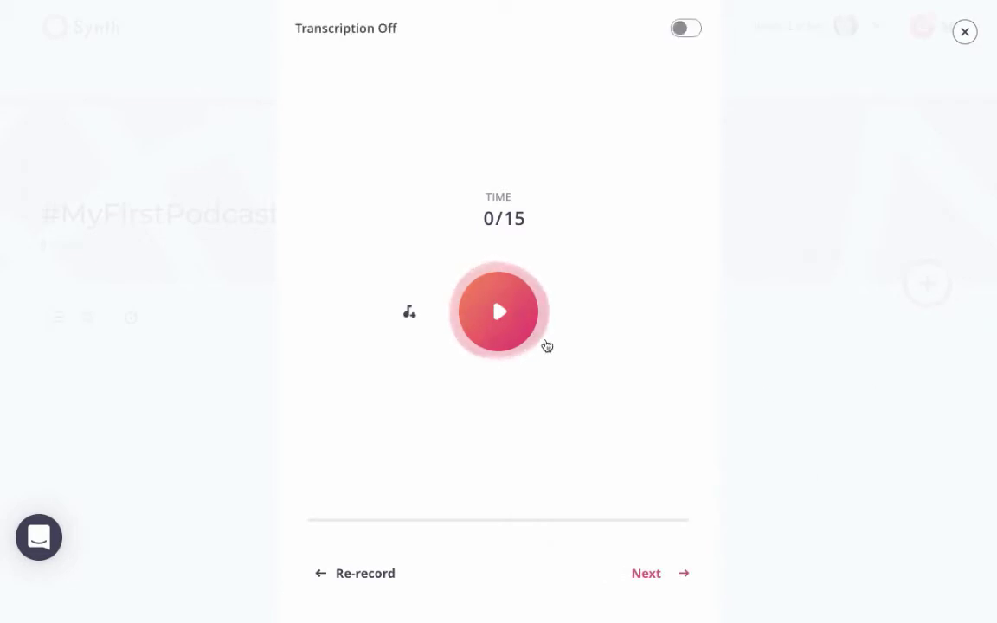
Skip adding a chime and continue to the synth's title and details
left_click(411, 314)
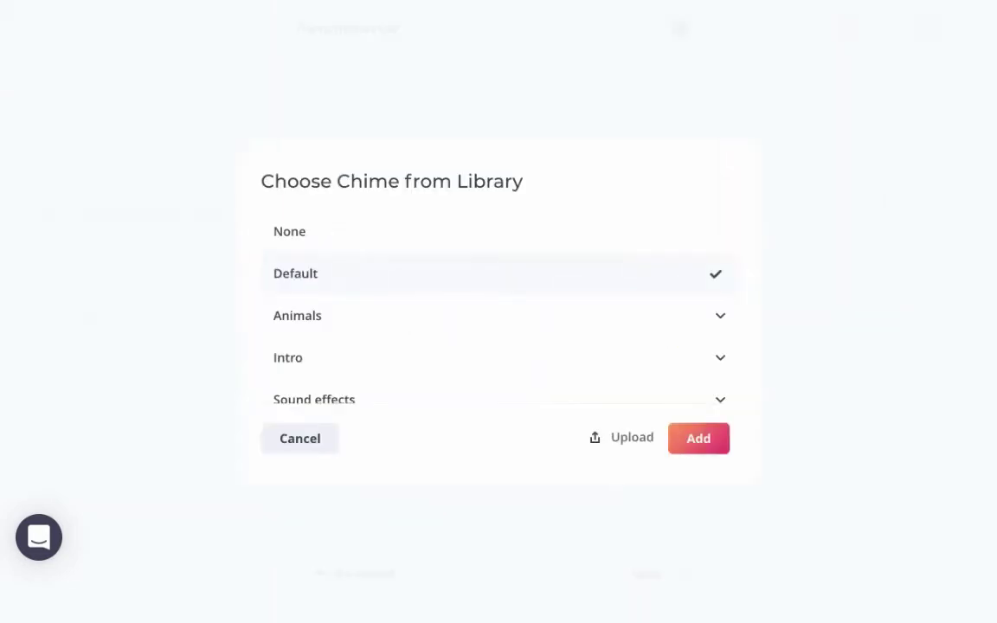
left_click(326, 437)
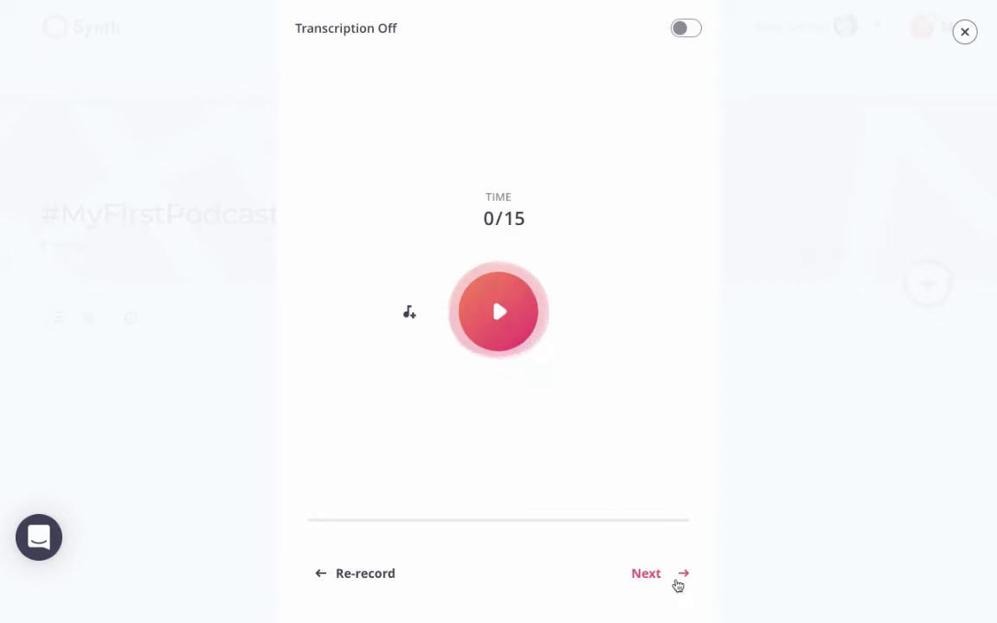
left_click(658, 576)
Title the synth 'STudnet name #1' and continue to the #MyFirstPodcastYay send screen
triple_click(530, 156)
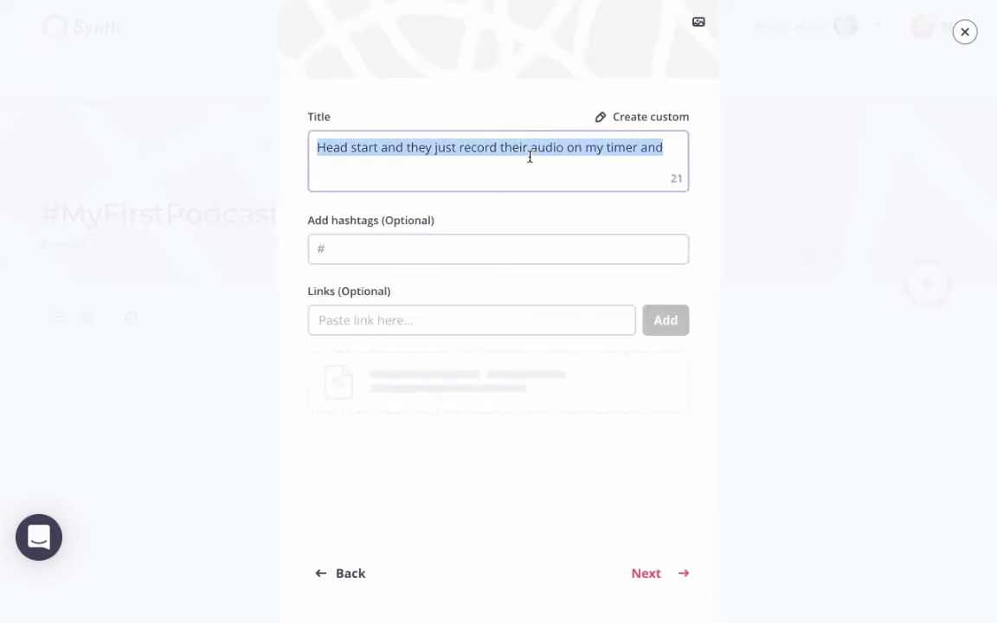
type("STudnet name #1")
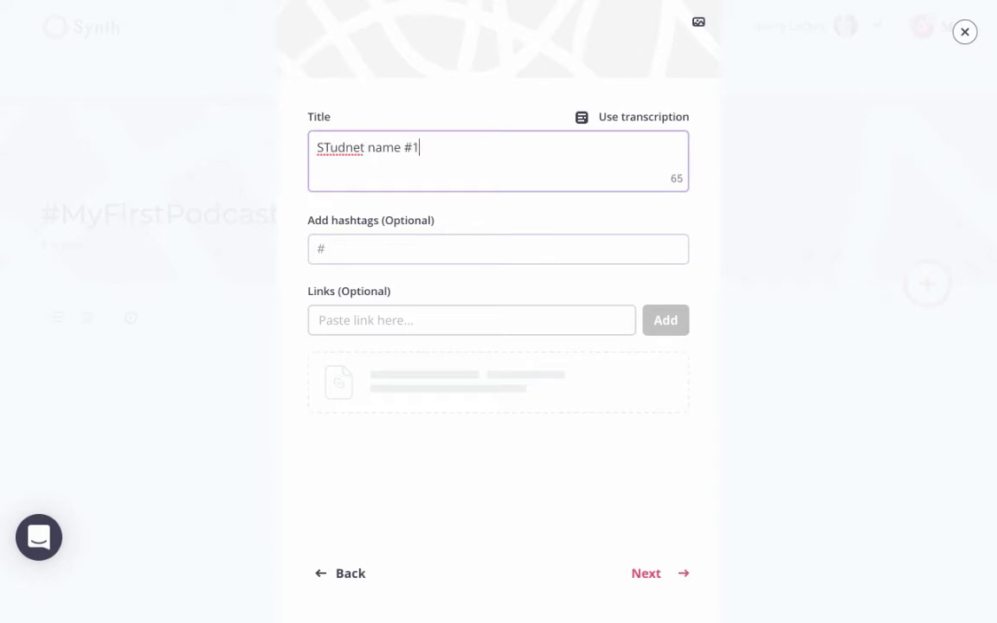
left_click(388, 244)
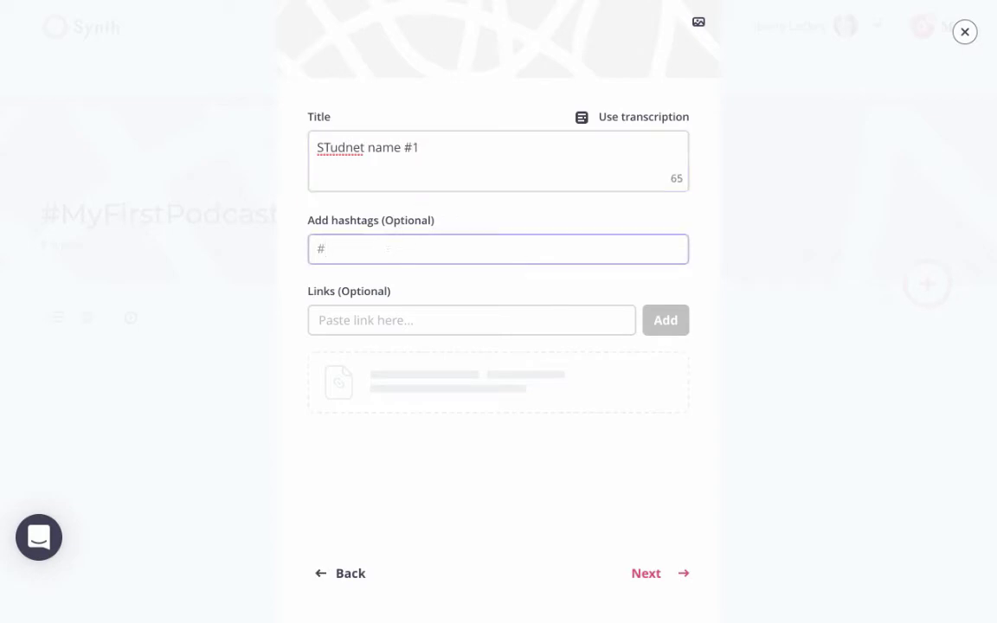
left_click(649, 577)
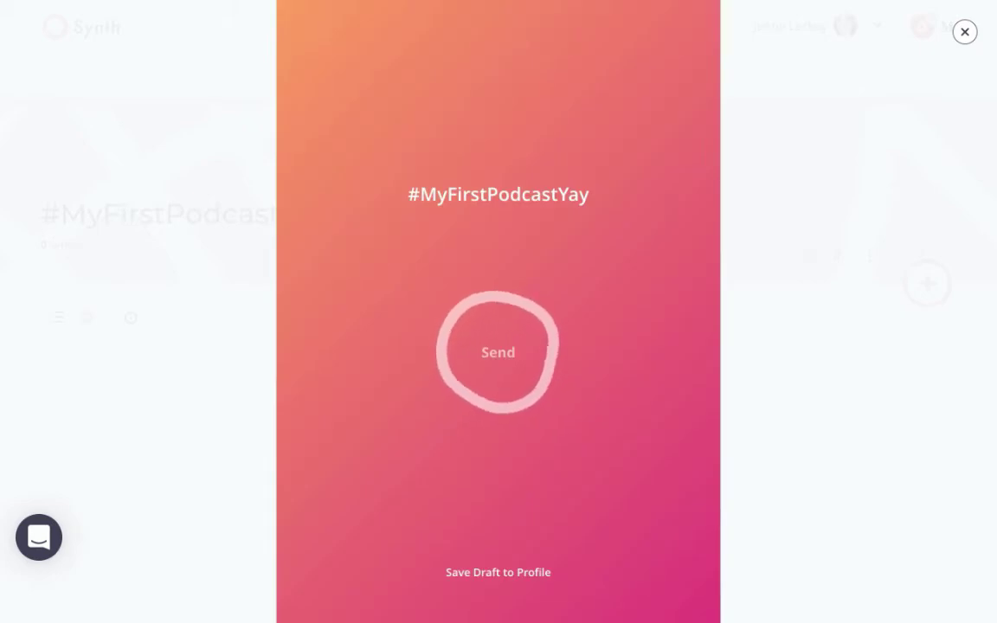
Send the synth to the podcast and look over its sharing options
left_click(494, 366)
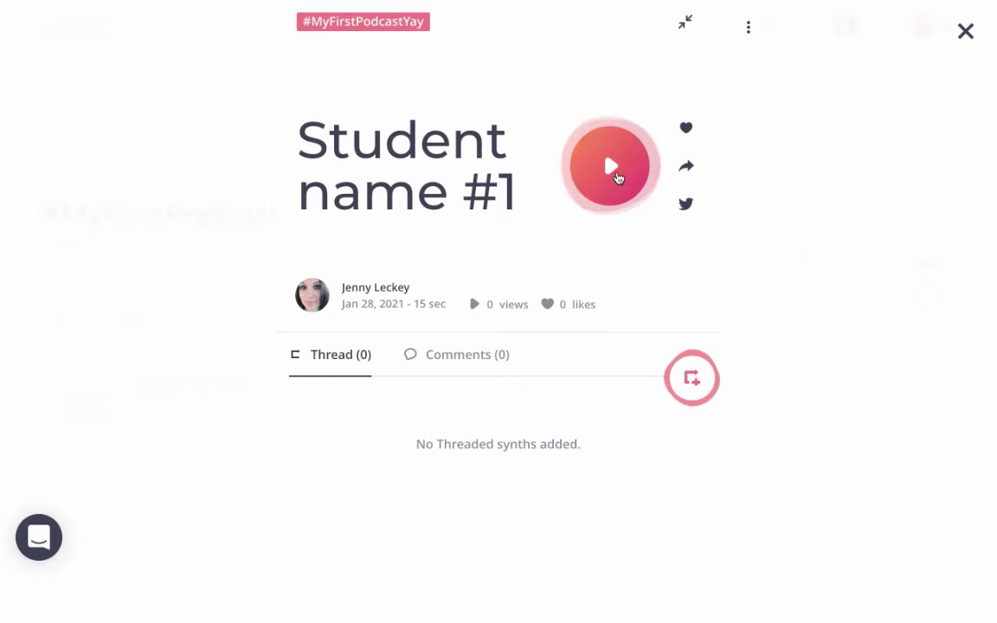
left_click(684, 168)
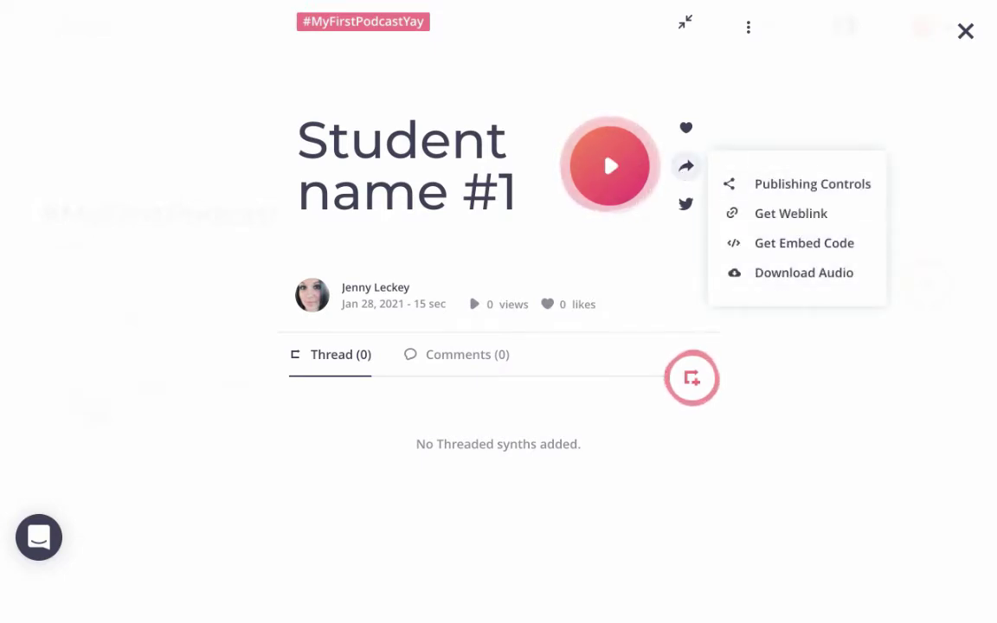
left_click(795, 273)
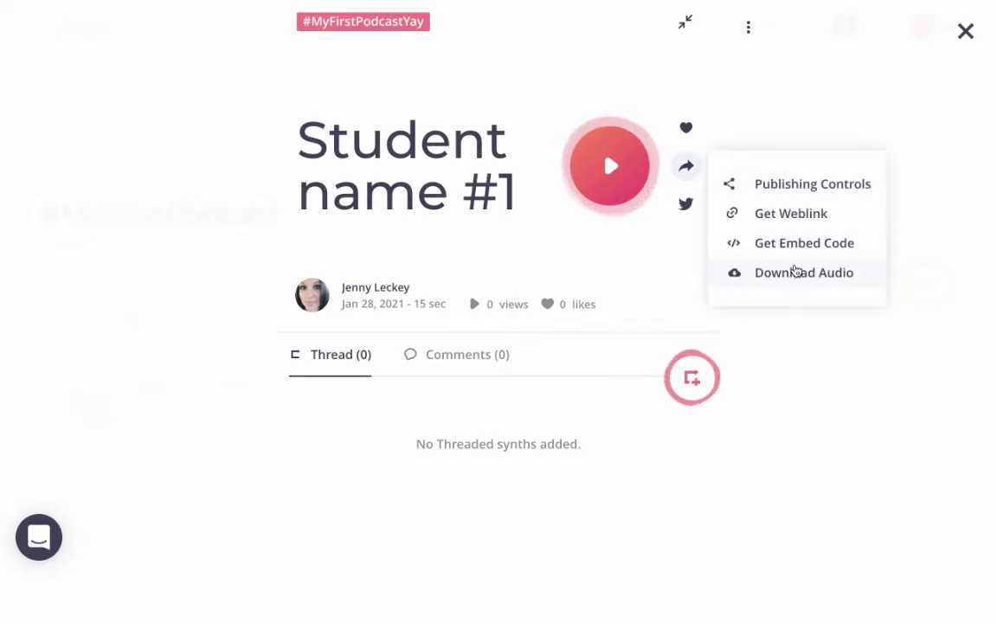
left_click(833, 365)
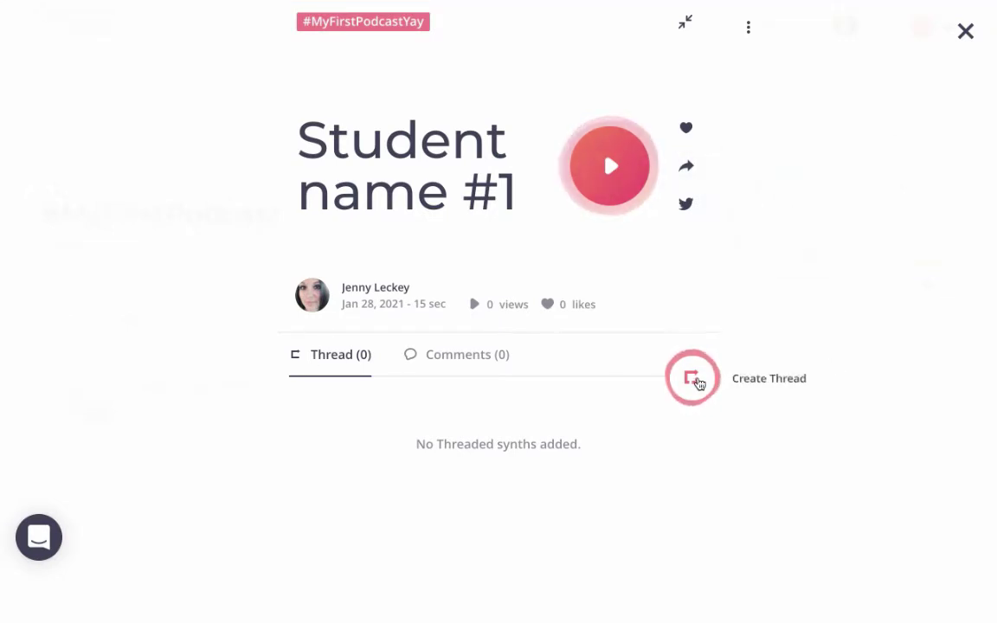
Cancel a threaded reply, view the empty Comments, then return to the Thread tab
left_click(698, 382)
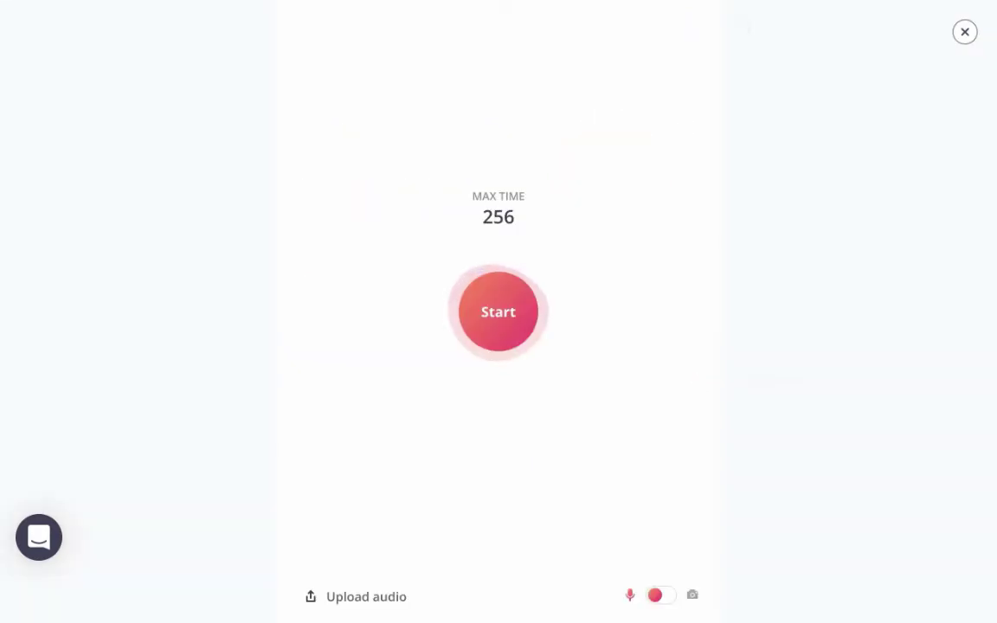
left_click(967, 35)
left_click(459, 367)
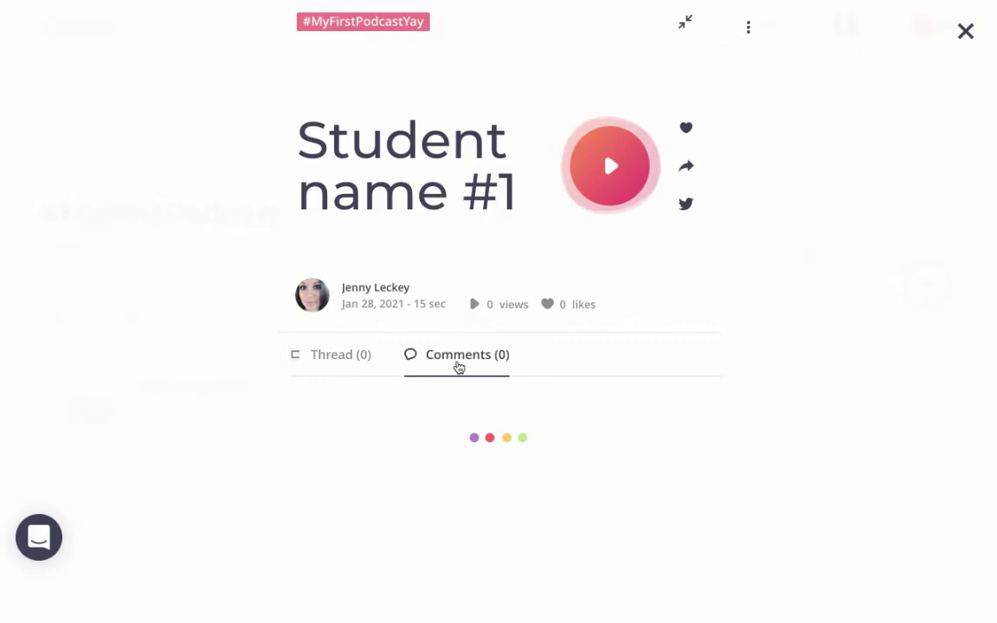
left_click(321, 364)
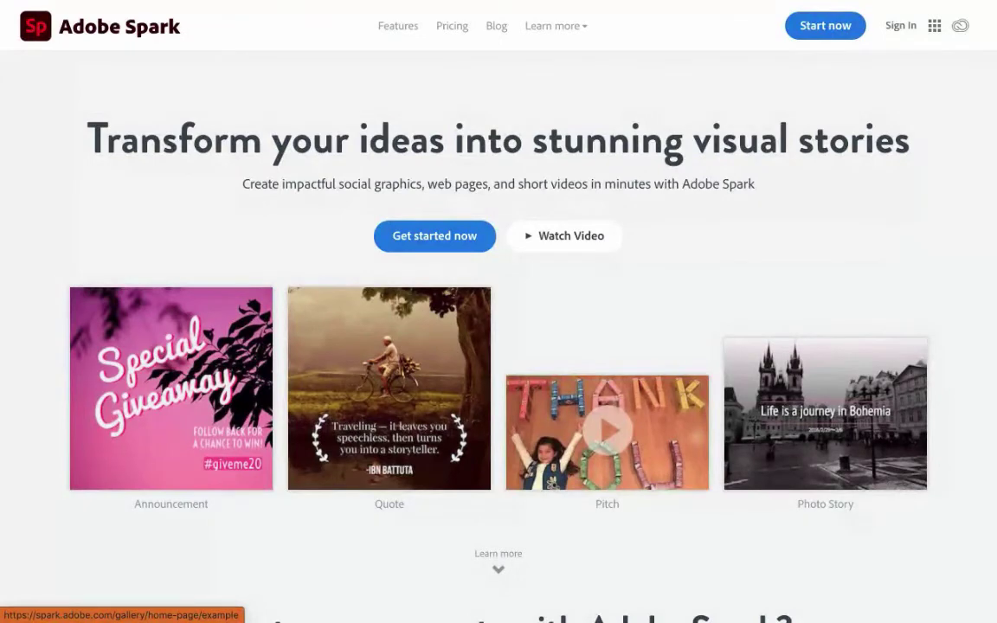
Sign in to Adobe Spark and open the full template gallery via View all
left_click(828, 26)
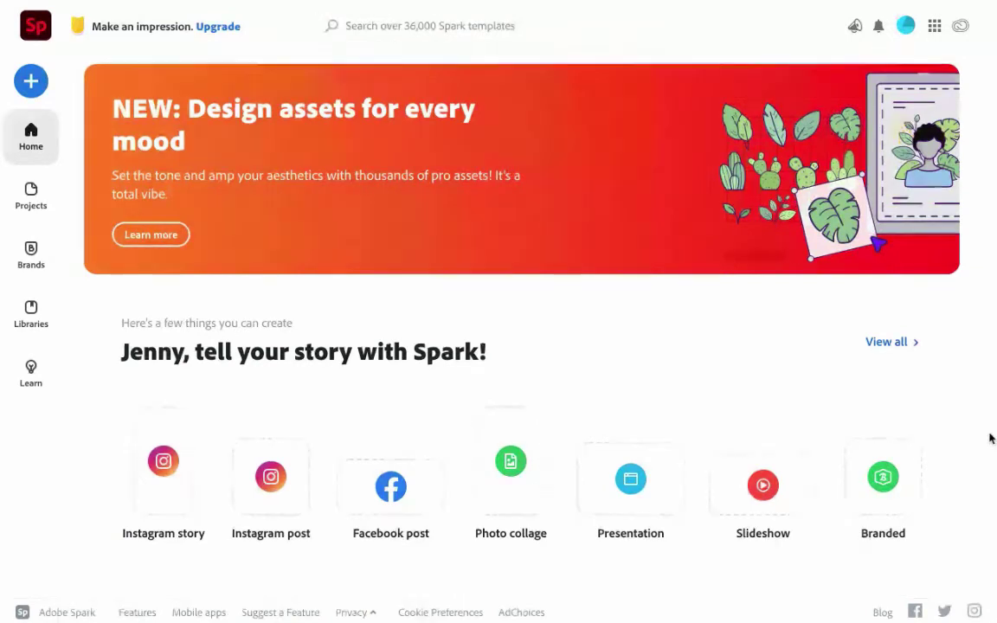
scroll(991, 433, "down", 1)
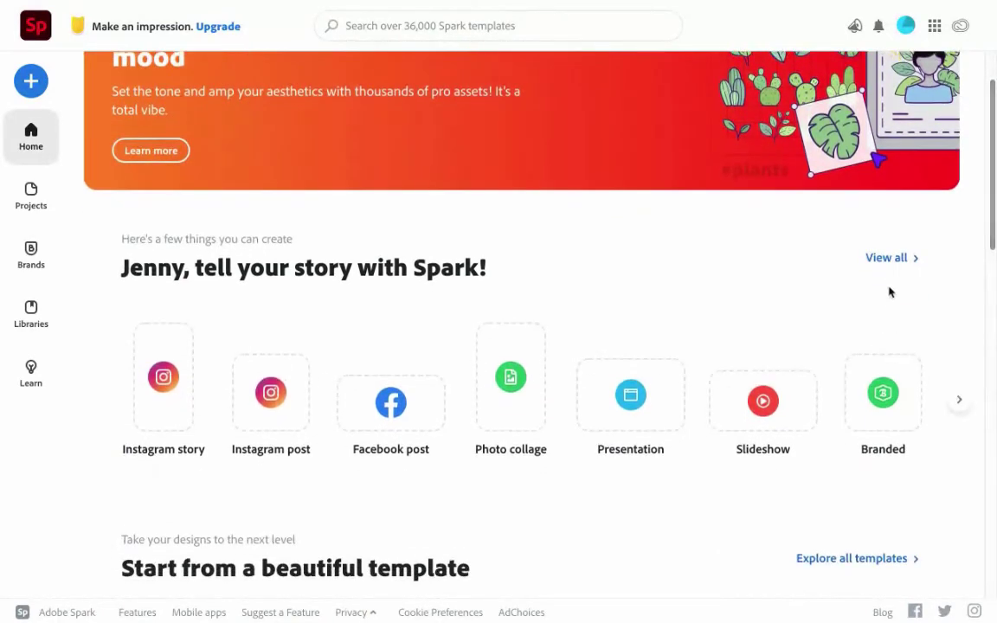
left_click(891, 260)
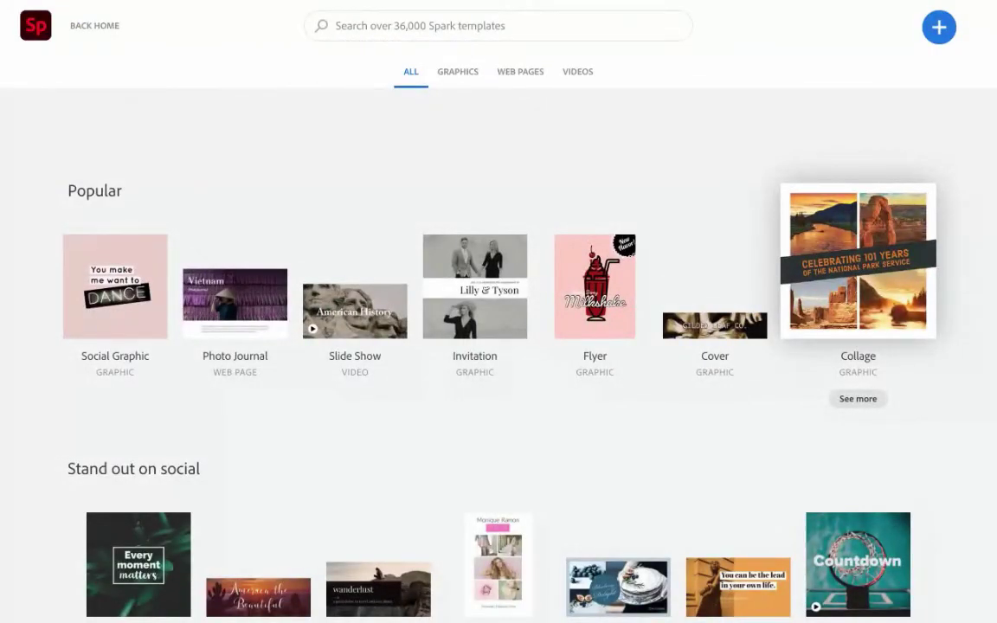
Scroll down through every template section, back to the top, and return to the home dashboard
scroll(857, 260, "down", 3)
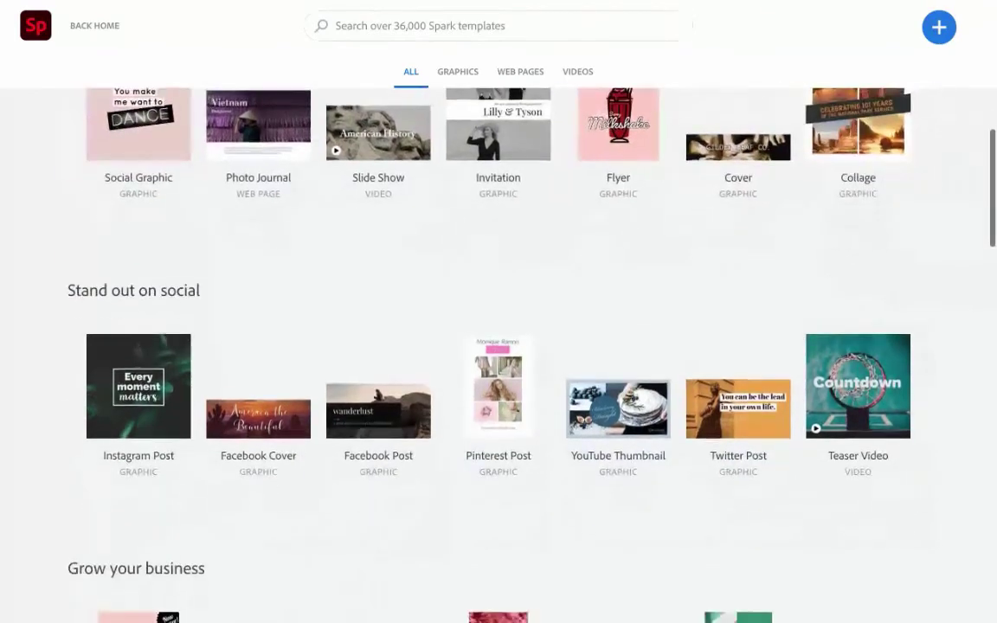
mouse_move(854, 494)
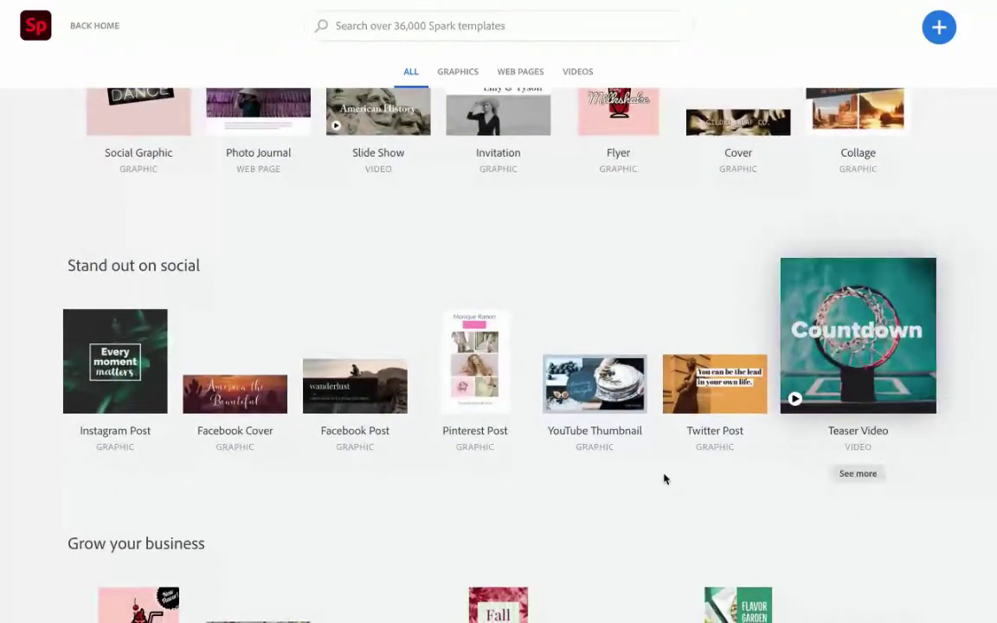
scroll(618, 389, "down", 3)
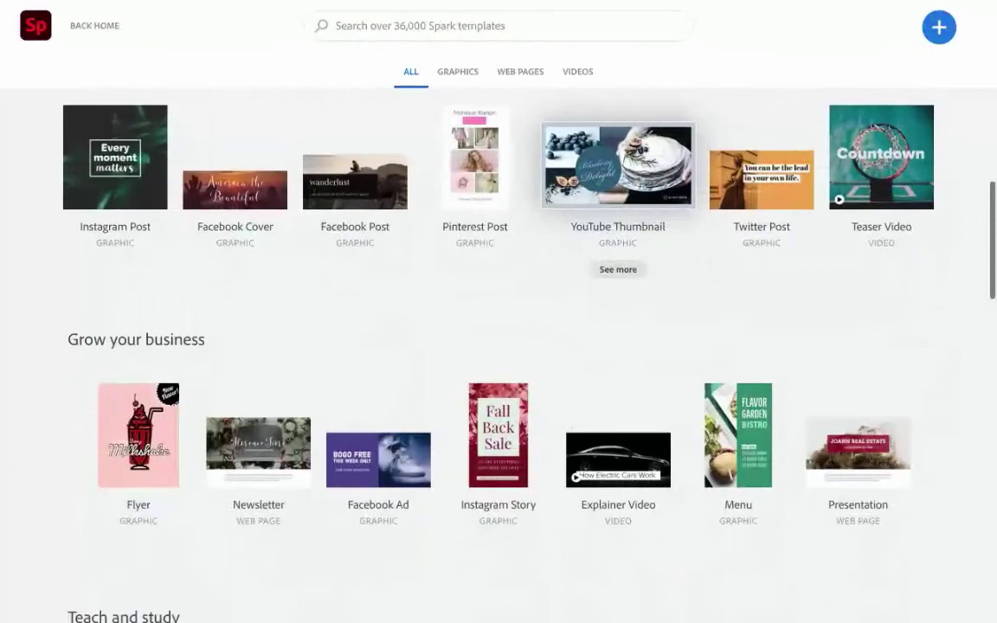
scroll(618, 165, "down", 1)
mouse_move(481, 378)
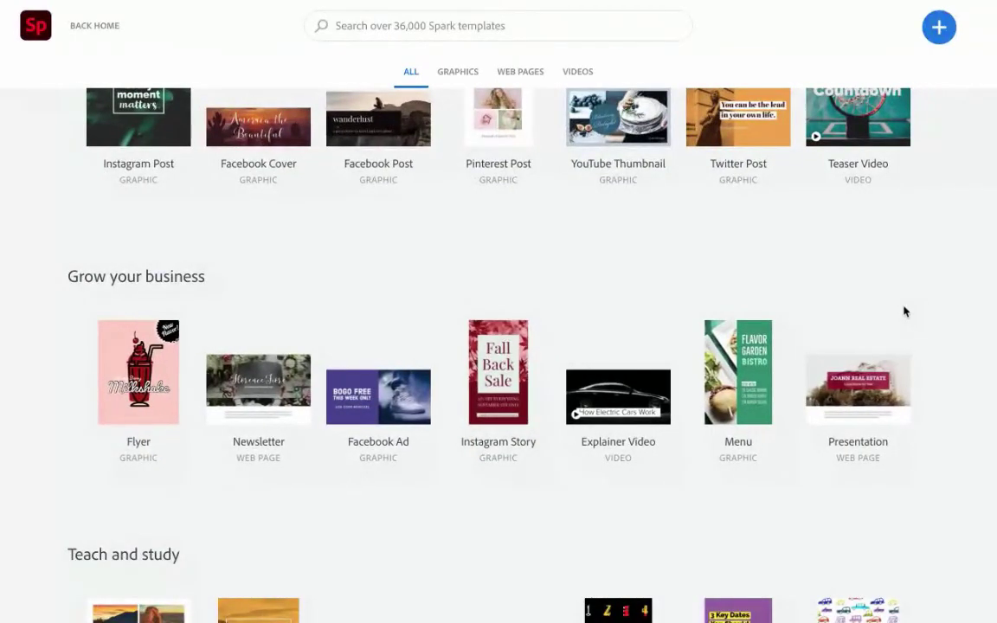
scroll(857, 277, "down", 3)
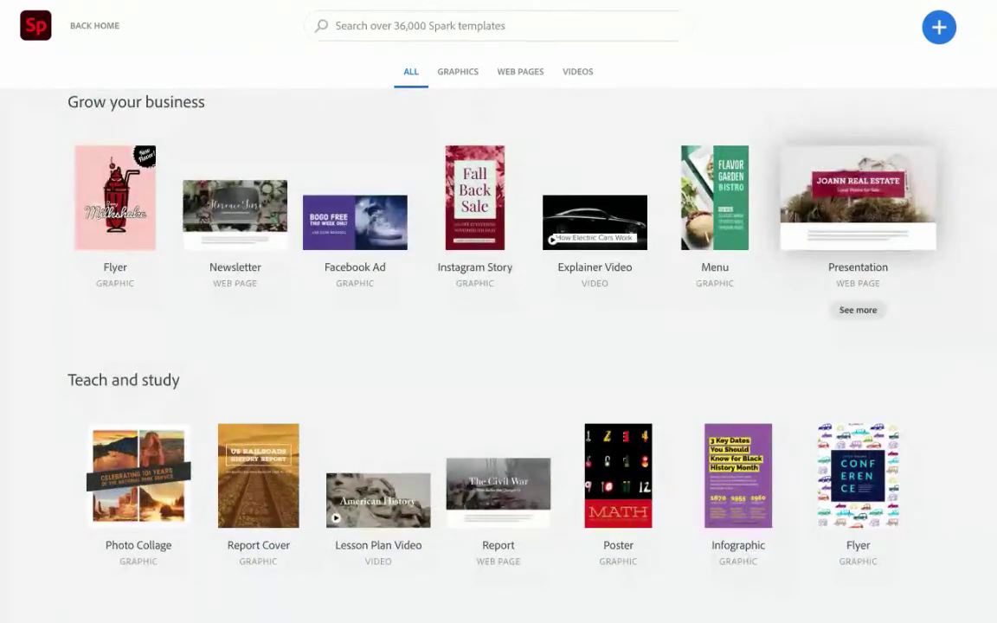
scroll(890, 344, "down", 1)
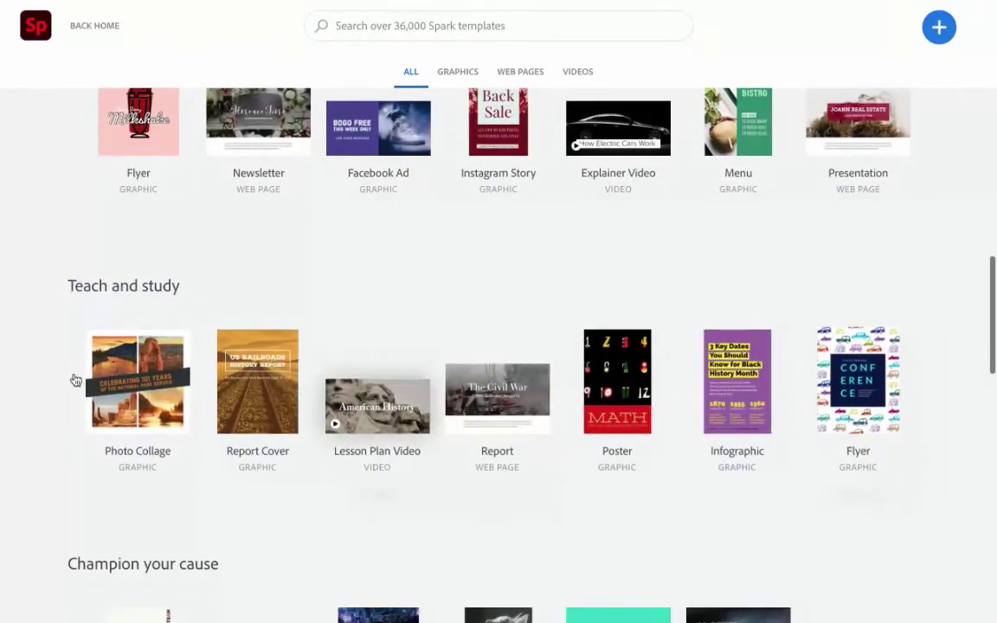
mouse_move(110, 275)
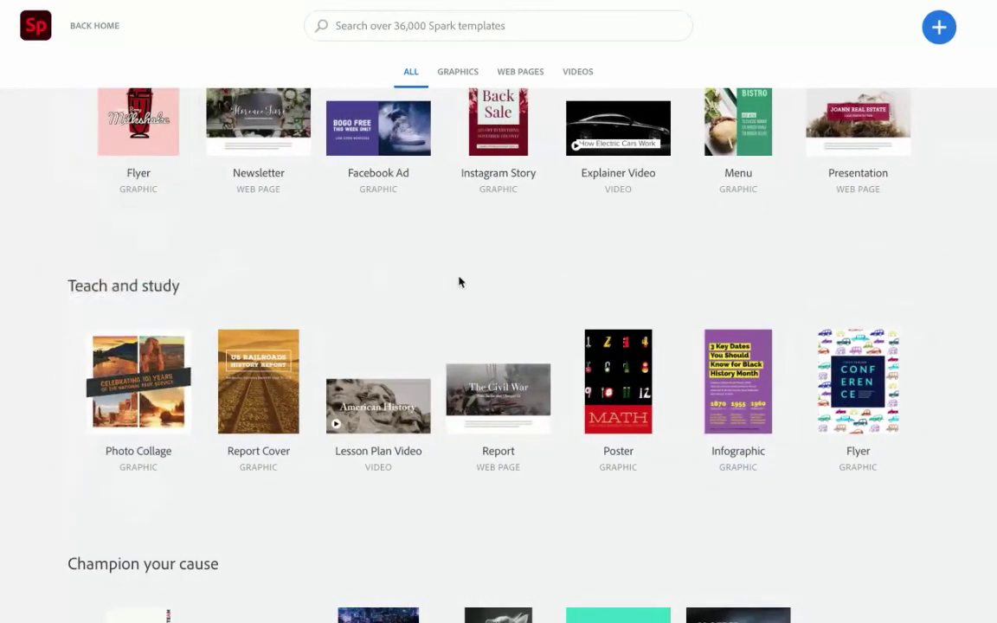
scroll(459, 281, "up", 8)
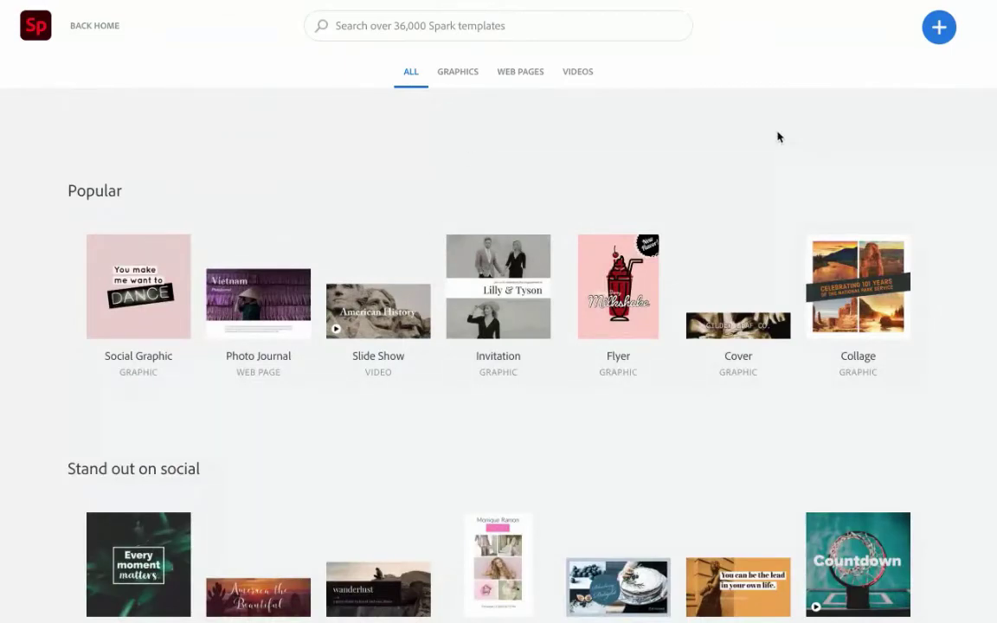
left_click(36, 26)
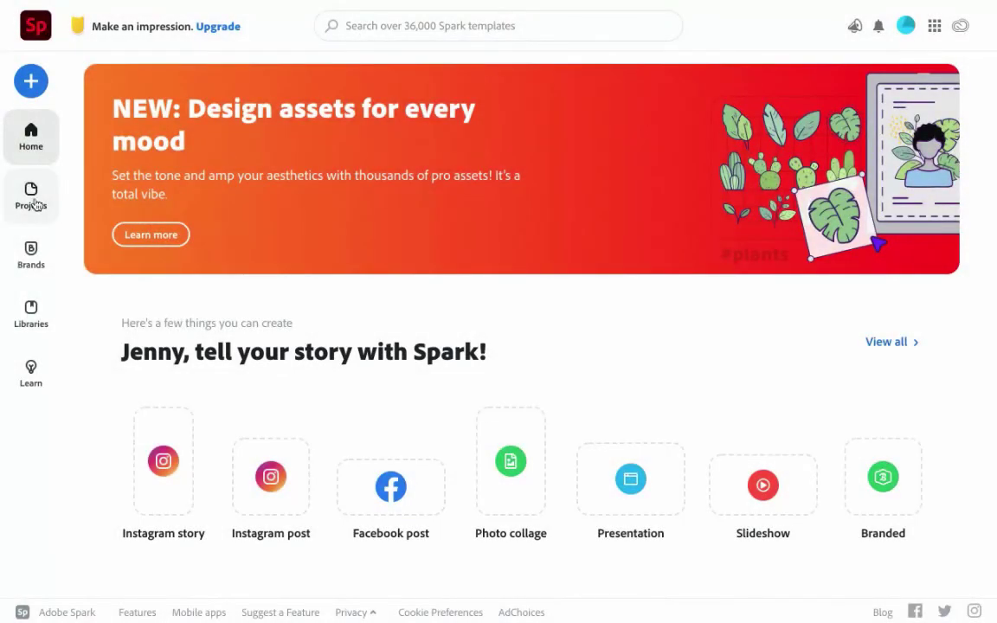
Open 'The Power of Words: Shakespear Edition' video project from Projects and display slide 2
left_click(34, 202)
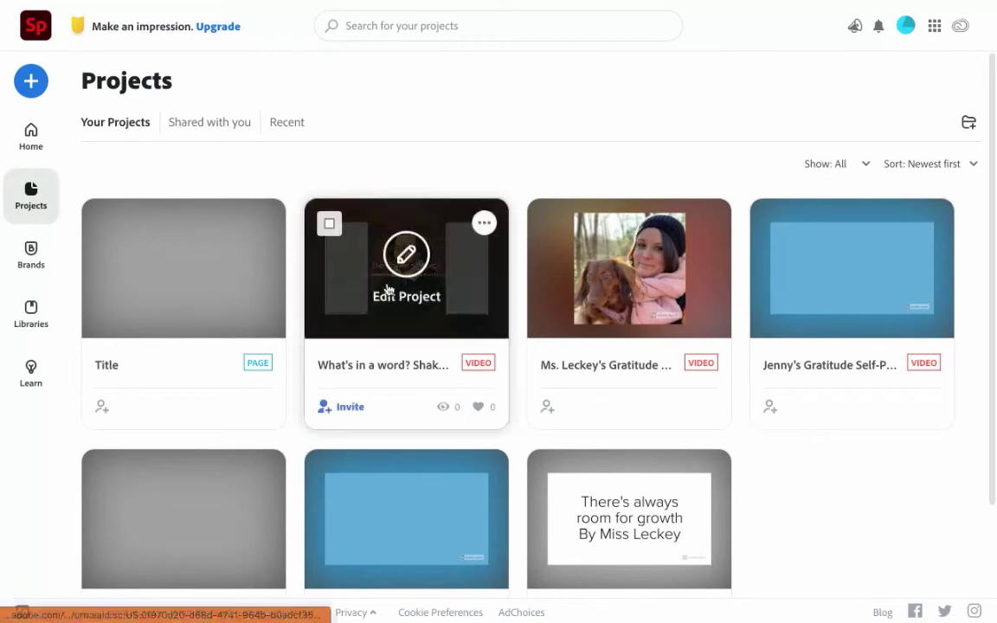
left_click(379, 296)
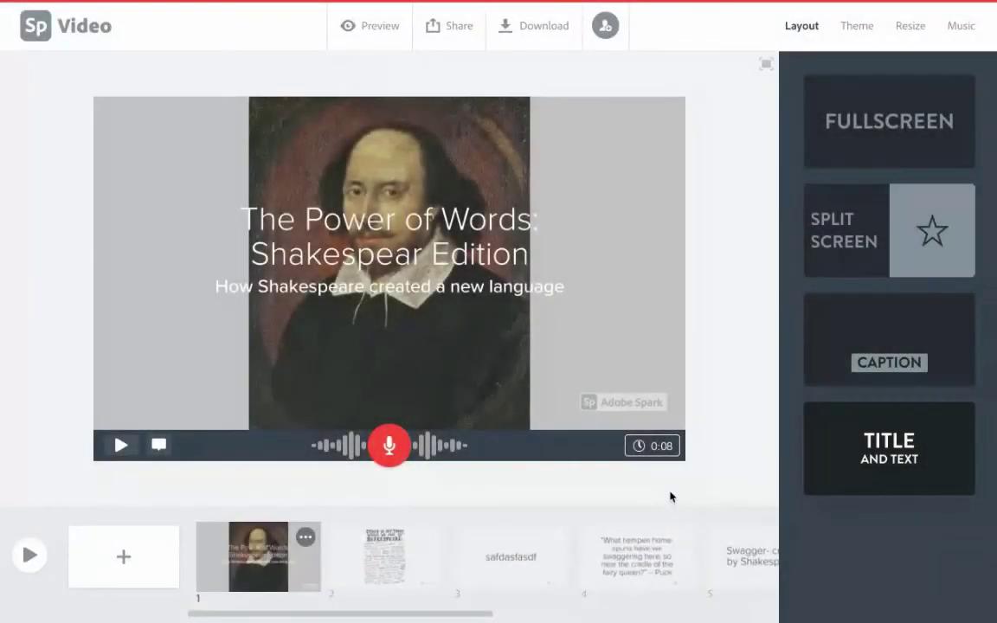
scroll(510, 547, "right", 5)
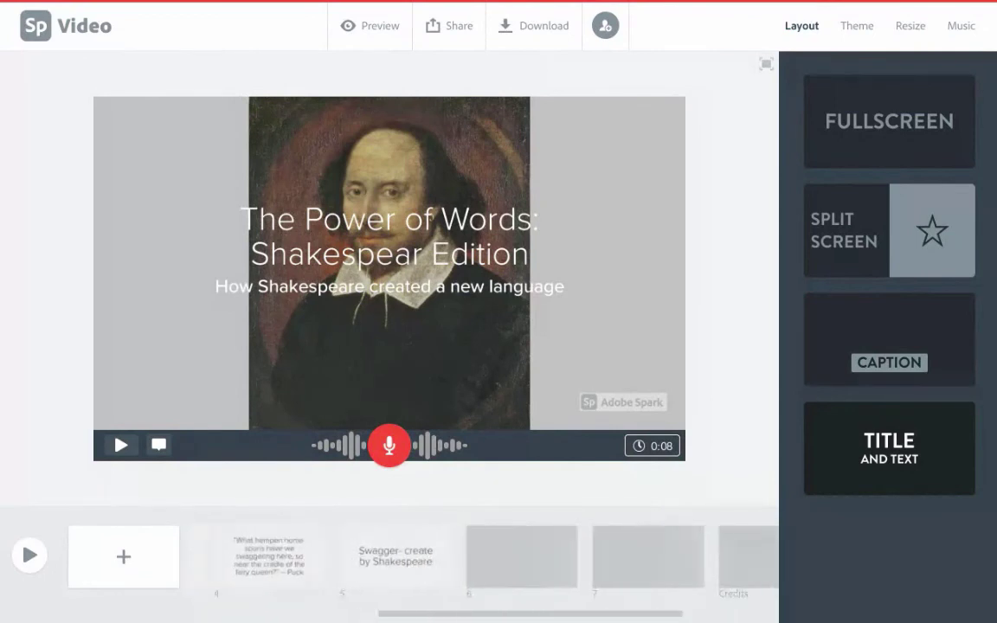
scroll(442, 546, "left", 3)
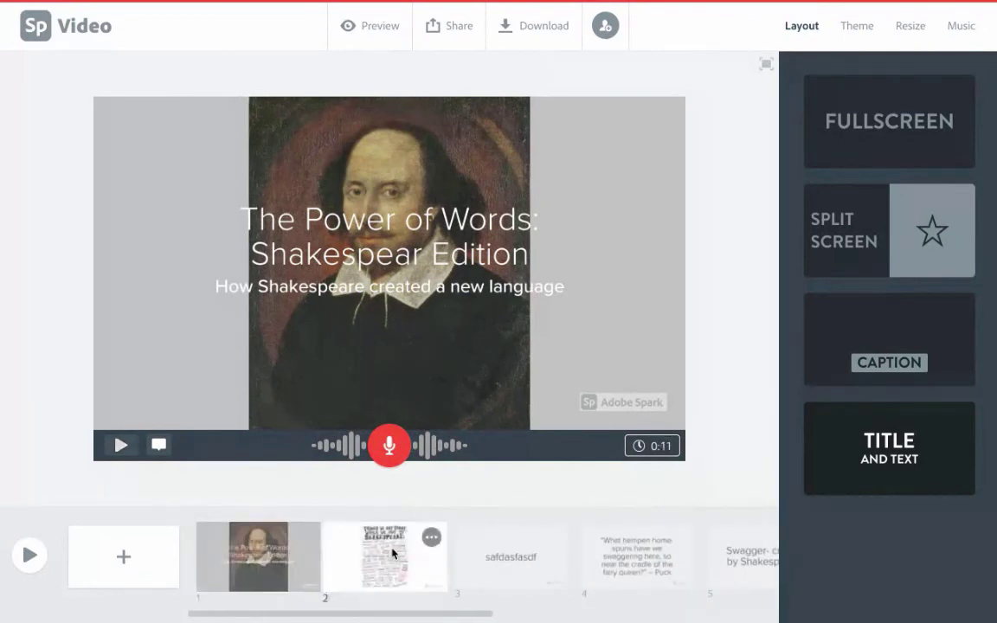
left_click(372, 545)
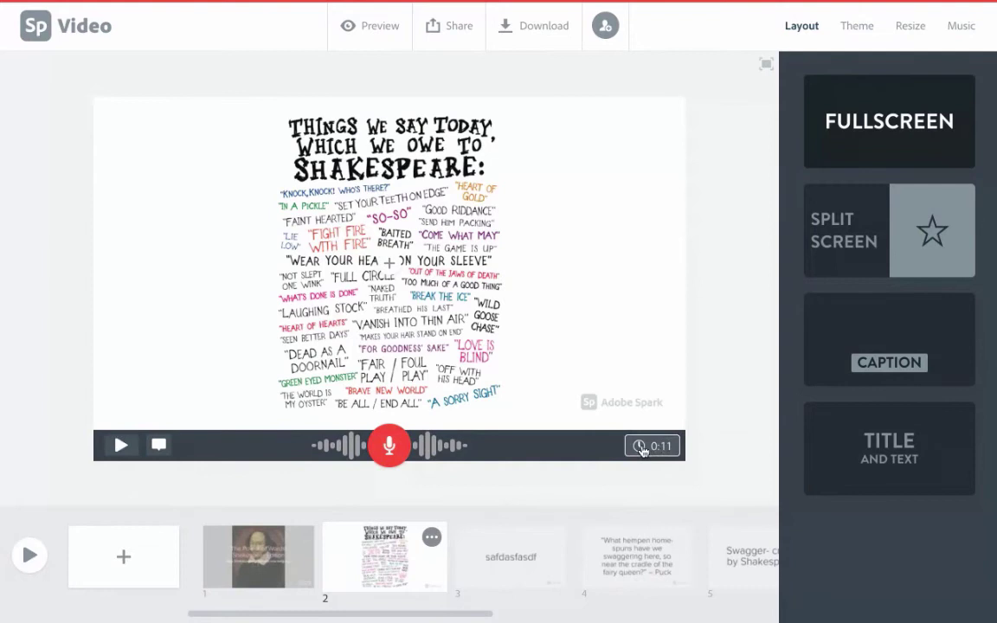